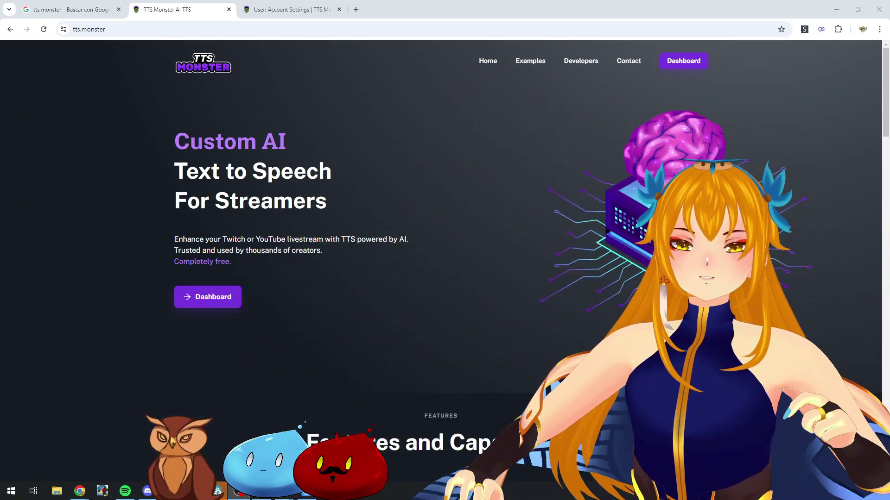
Step: Open the TTS.Monster dashboard and copy the StreamElements overlay URL
{"action": "left_click", "coordinate": [683, 60]}
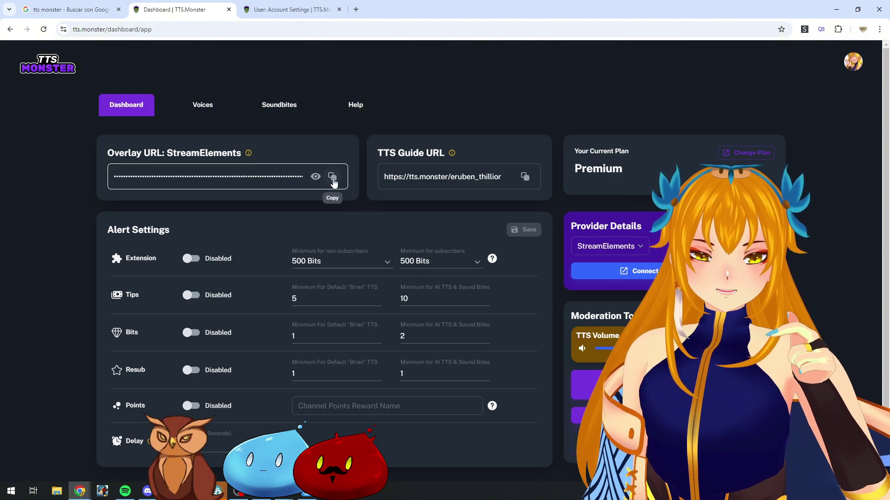
{"action": "left_click", "coordinate": [333, 179]}
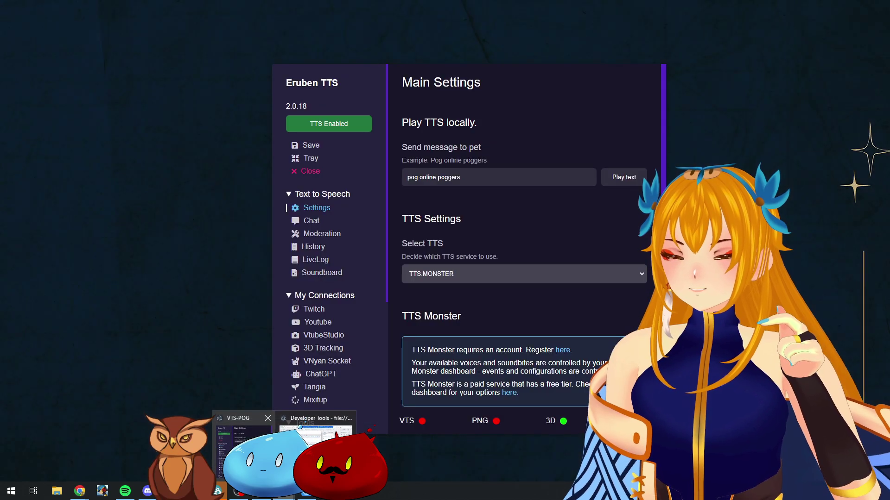
Step: Switch to VTS-POG, choose TTS.MONSTER as the TTS service, and check its overlay URL setting
{"action": "left_click", "coordinate": [264, 438]}
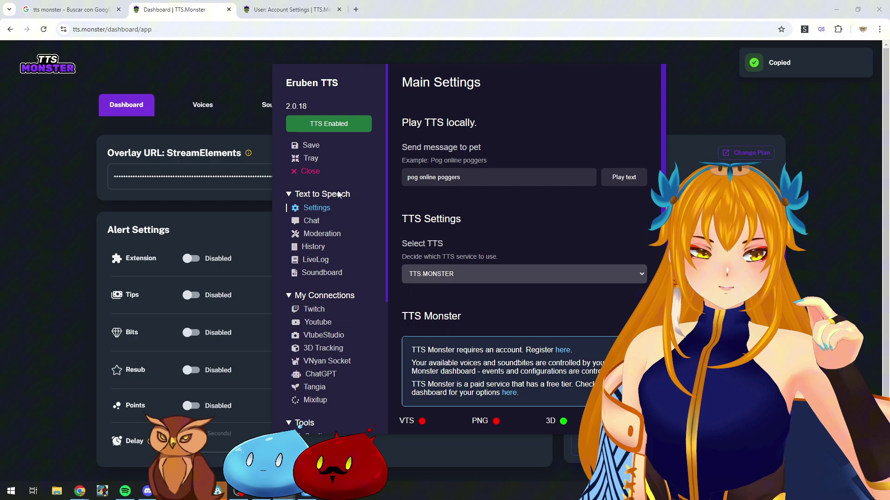
{"action": "left_click", "coordinate": [478, 274]}
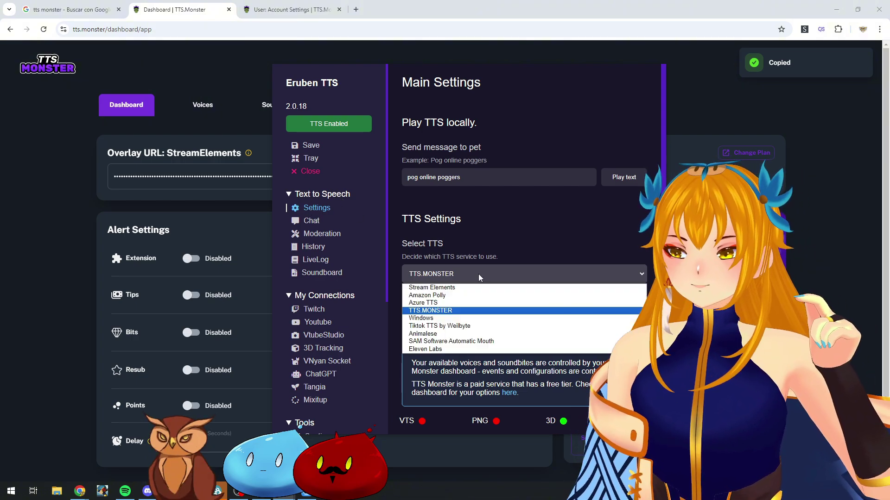
{"action": "left_click", "coordinate": [468, 311]}
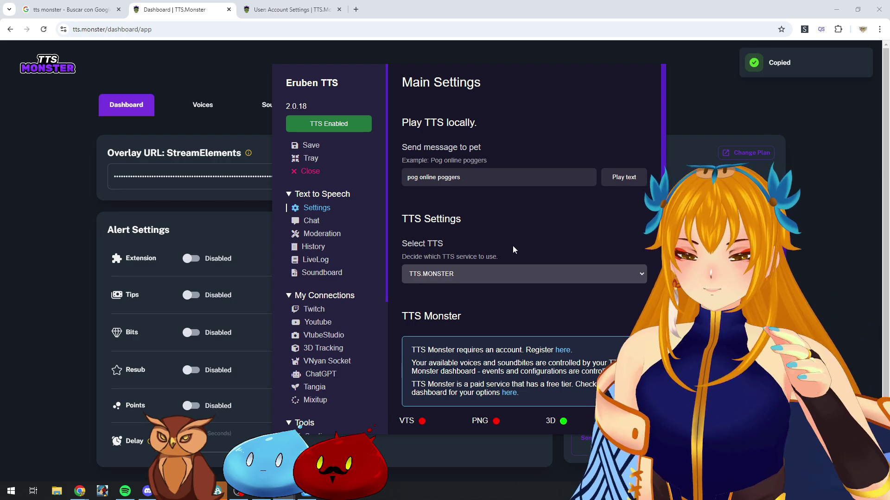
{"action": "scroll", "coordinate": [513, 249], "scroll_direction": "down", "scroll_amount": 2}
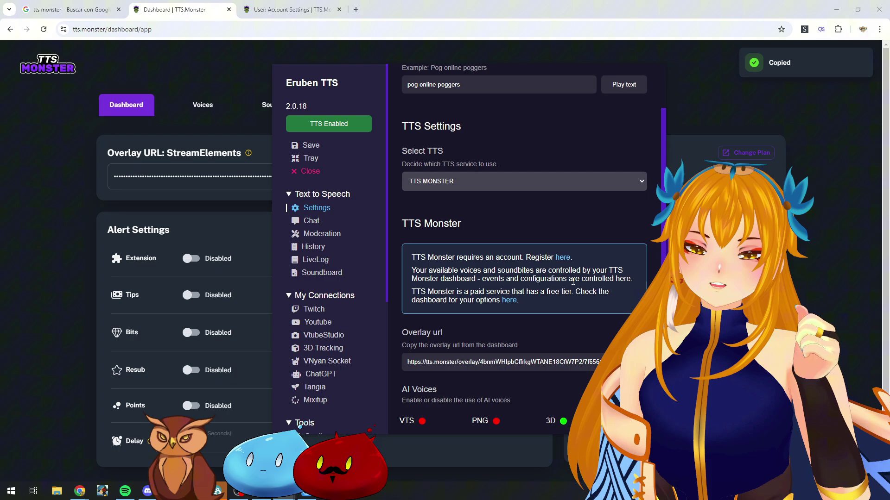
{"action": "scroll", "coordinate": [573, 281], "scroll_direction": "up", "scroll_amount": 2}
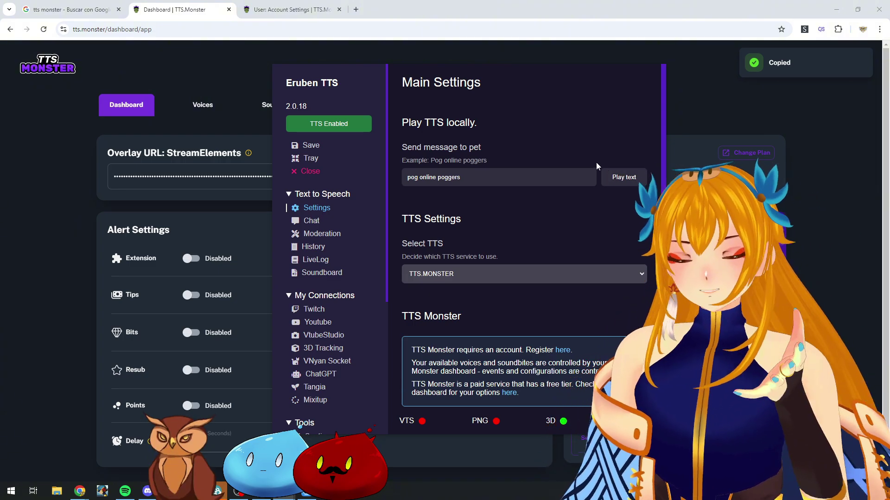
Step: Set the default voice to "obama" in the TTS Monster settings
{"action": "scroll", "coordinate": [596, 162], "scroll_direction": "down", "scroll_amount": 2}
{"action": "scroll", "coordinate": [569, 191], "scroll_direction": "down", "scroll_amount": 1}
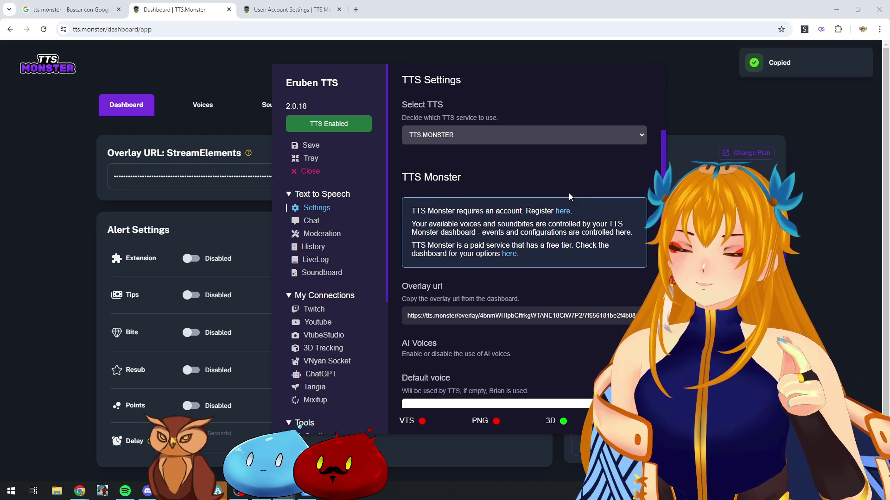
{"action": "scroll", "coordinate": [569, 193], "scroll_direction": "down", "scroll_amount": 2}
{"action": "scroll", "coordinate": [568, 193], "scroll_direction": "down", "scroll_amount": 4}
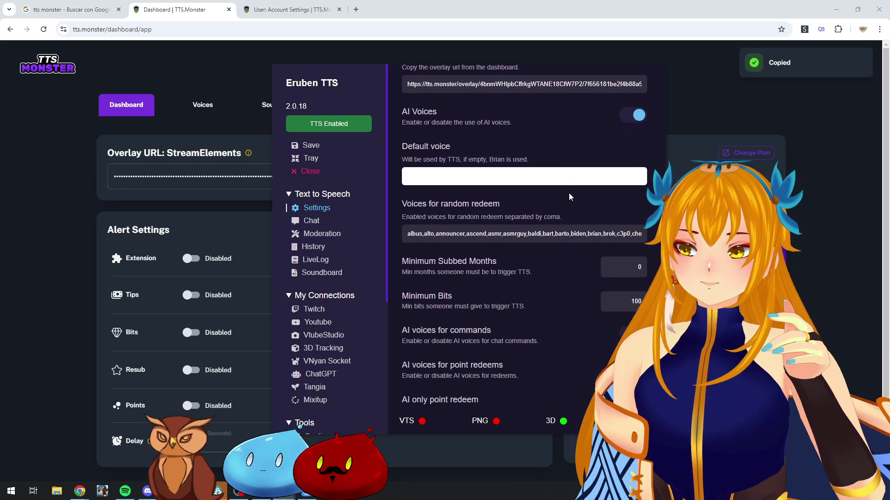
{"action": "left_click", "coordinate": [573, 145]}
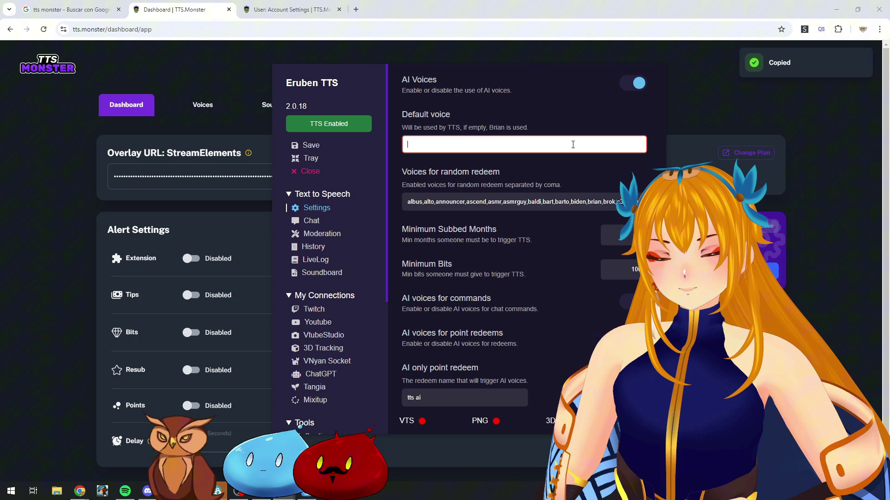
{"action": "type", "text": "obama"}
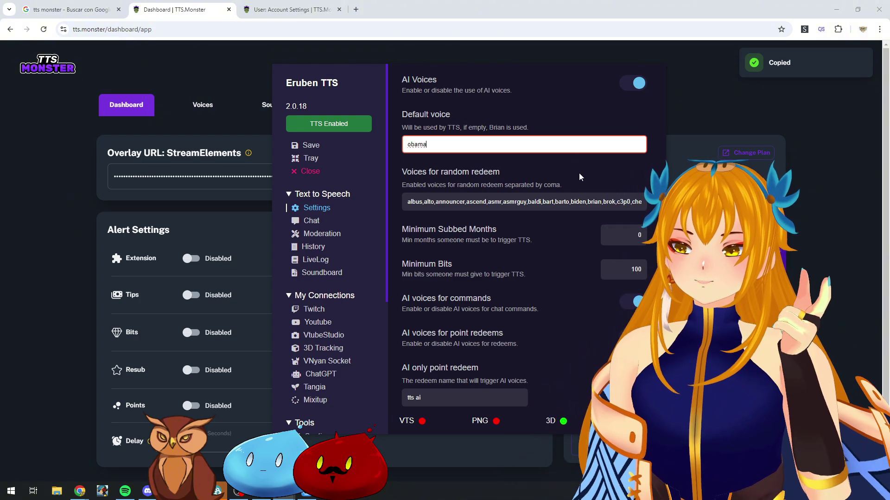
{"action": "key", "text": "Tab"}
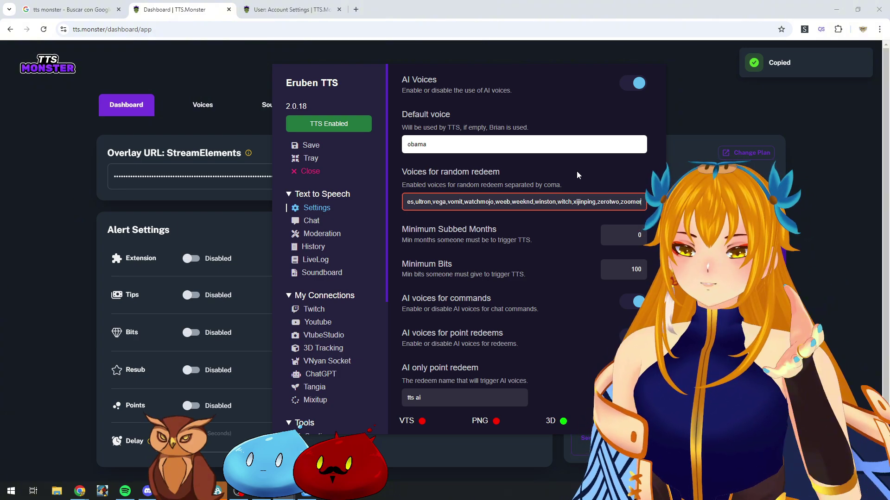
{"action": "scroll", "coordinate": [576, 171], "scroll_direction": "up", "scroll_amount": 10}
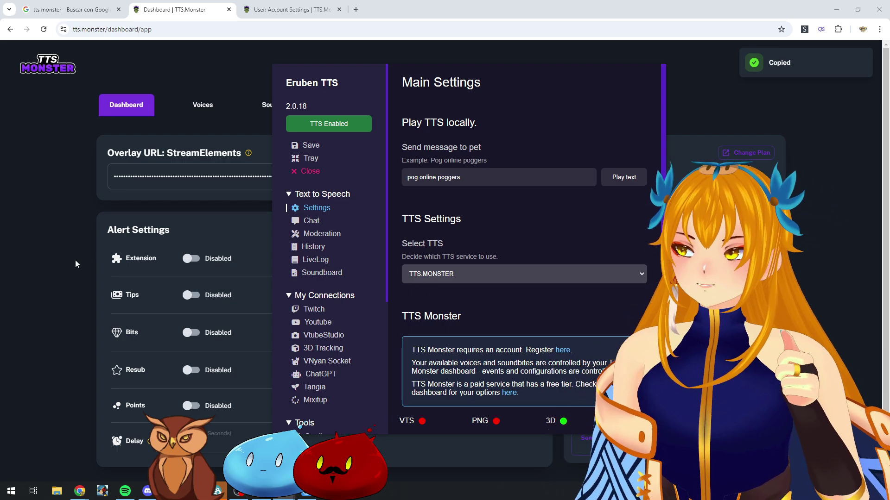
Step: Return to the TTS.Monster dashboard in the browser and review the alert settings
{"action": "left_click", "coordinate": [76, 263]}
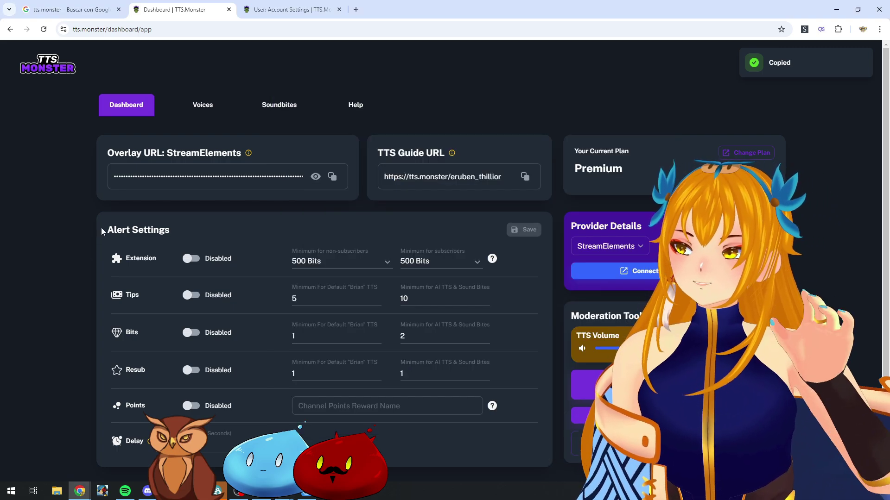
{"action": "scroll", "coordinate": [149, 235], "scroll_direction": "down", "scroll_amount": 1}
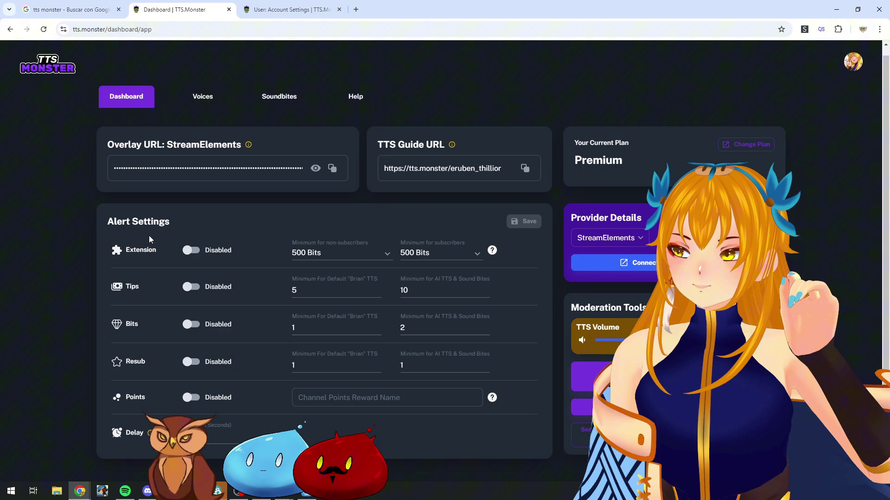
{"action": "scroll", "coordinate": [148, 237], "scroll_direction": "down", "scroll_amount": 1}
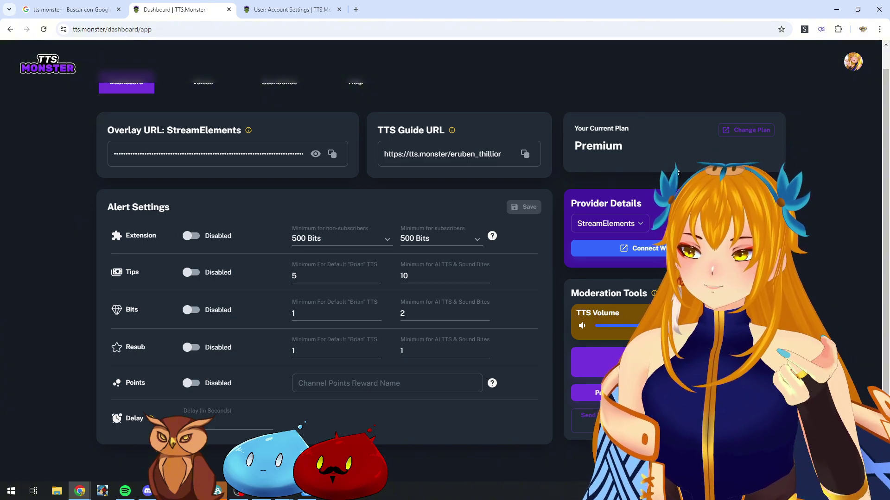
{"action": "scroll", "coordinate": [677, 172], "scroll_direction": "up", "scroll_amount": 1}
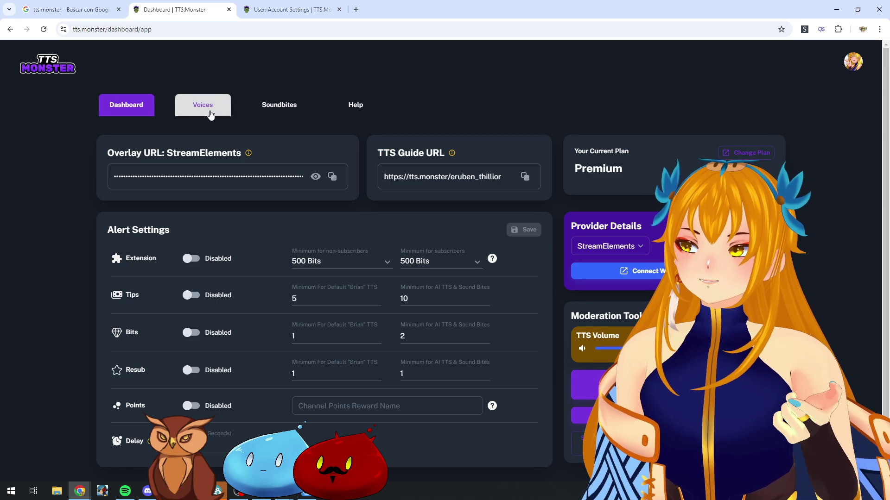
Step: Open the TTS.Monster voices page and examine the custom voice area and the full list of enabled voices
{"action": "left_click", "coordinate": [210, 113]}
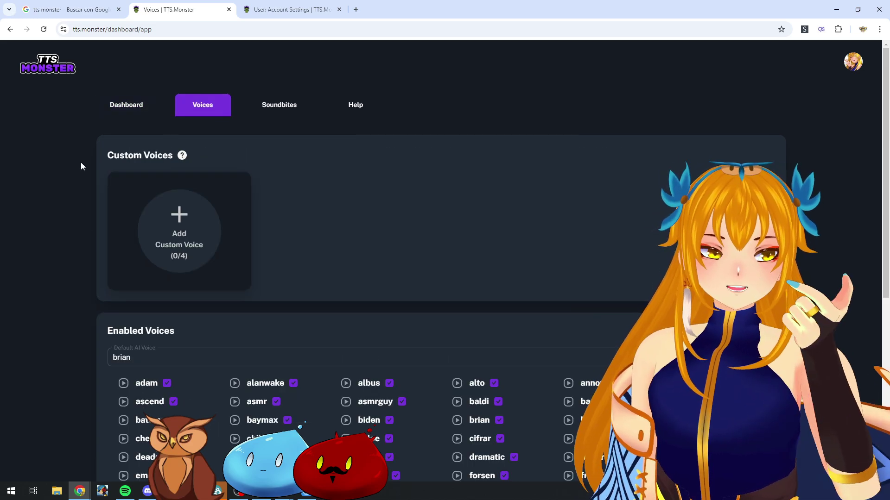
{"action": "scroll", "coordinate": [81, 163], "scroll_direction": "down", "scroll_amount": 3}
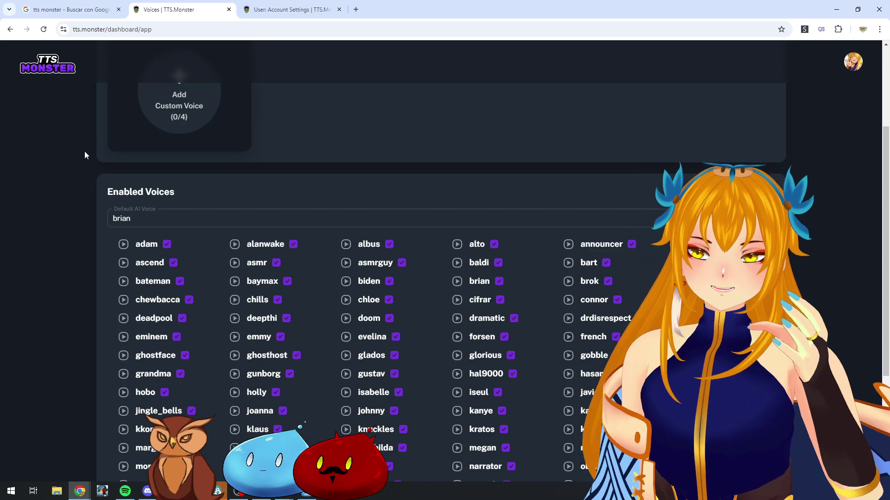
{"action": "scroll", "coordinate": [391, 188], "scroll_direction": "down", "scroll_amount": 4}
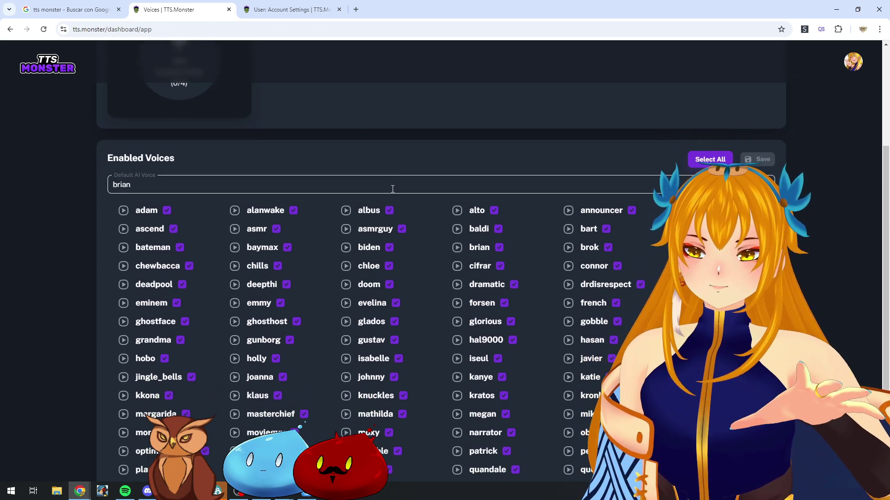
{"action": "scroll", "coordinate": [433, 217], "scroll_direction": "up", "scroll_amount": 2}
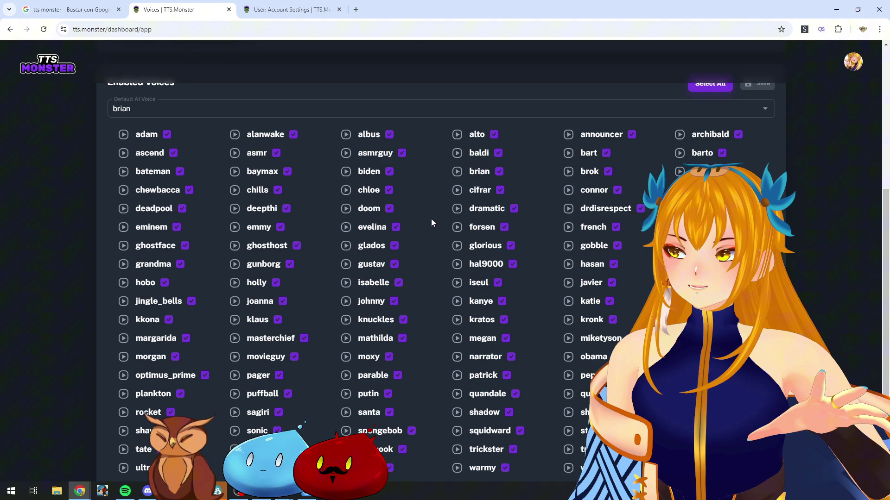
{"action": "scroll", "coordinate": [403, 225], "scroll_direction": "down", "scroll_amount": 2}
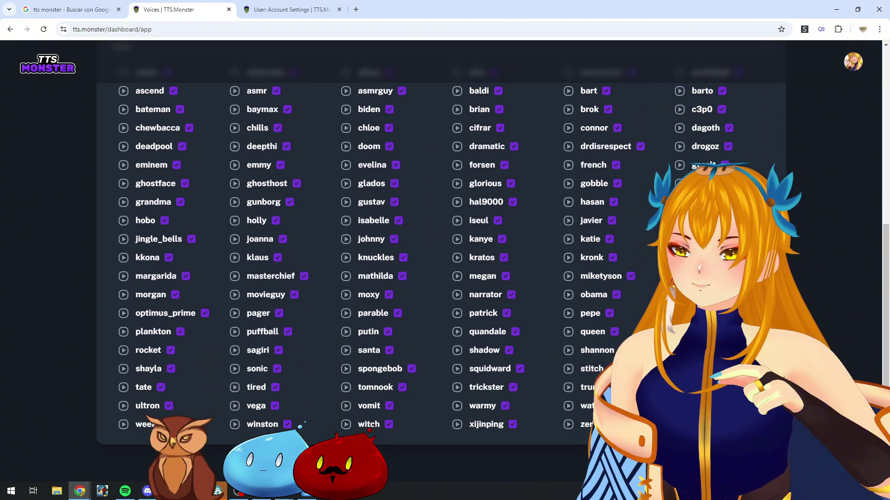
{"action": "scroll", "coordinate": [403, 232], "scroll_direction": "up", "scroll_amount": 5}
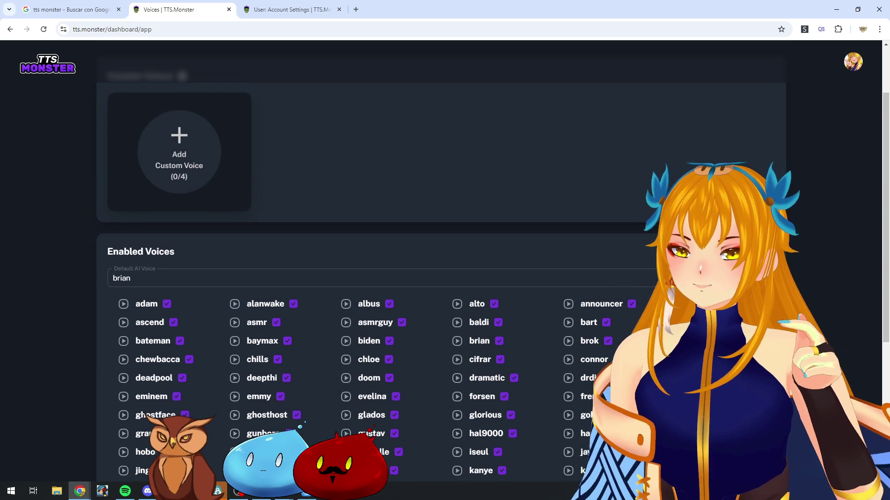
{"action": "scroll", "coordinate": [446, 293], "scroll_direction": "down", "scroll_amount": 4}
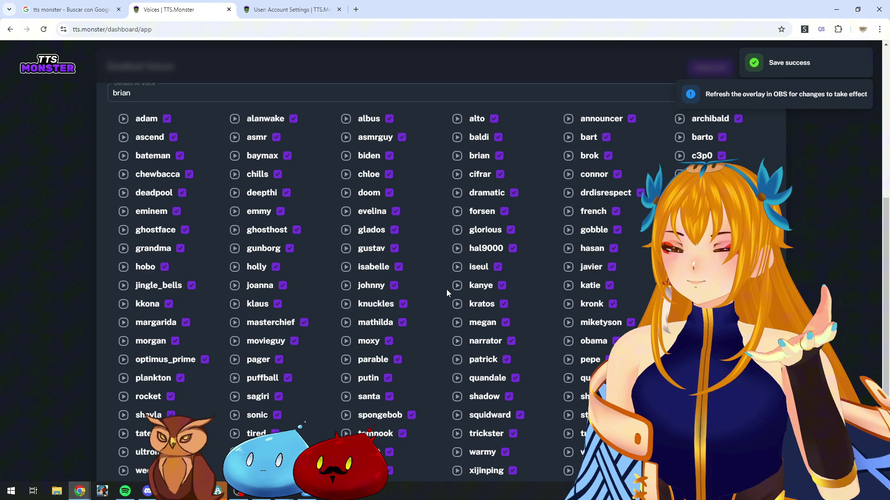
{"action": "scroll", "coordinate": [468, 288], "scroll_direction": "down", "scroll_amount": 1}
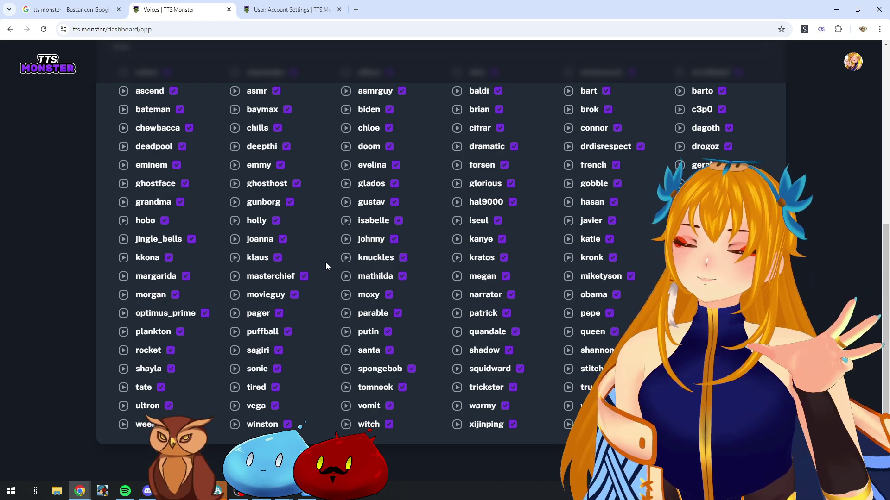
{"action": "scroll", "coordinate": [325, 266], "scroll_direction": "up", "scroll_amount": 4}
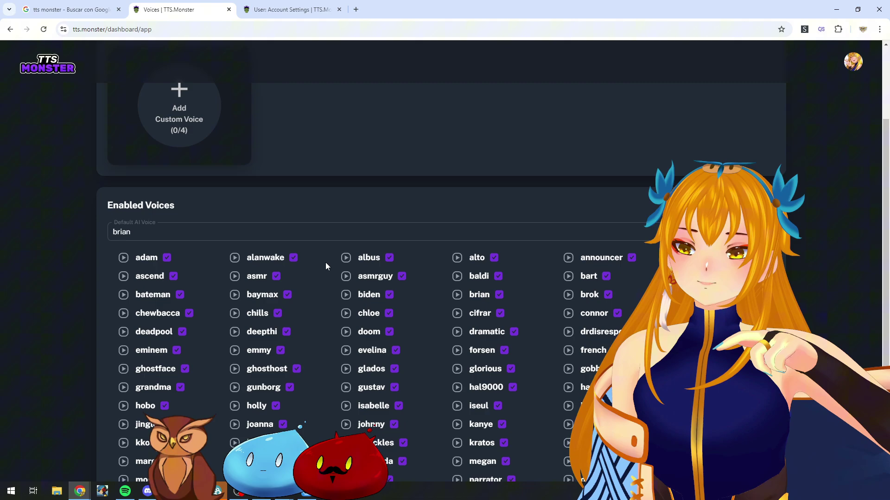
{"action": "scroll", "coordinate": [321, 265], "scroll_direction": "down", "scroll_amount": 4}
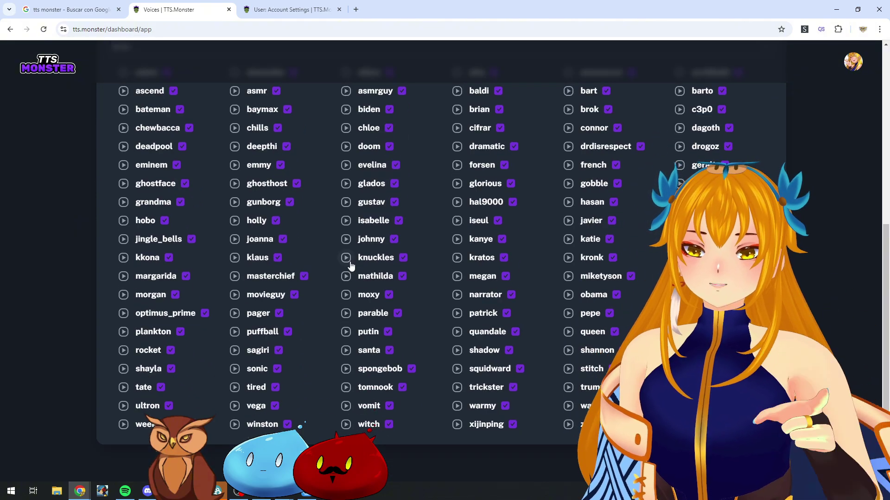
{"action": "scroll", "coordinate": [350, 265], "scroll_direction": "up", "scroll_amount": 3}
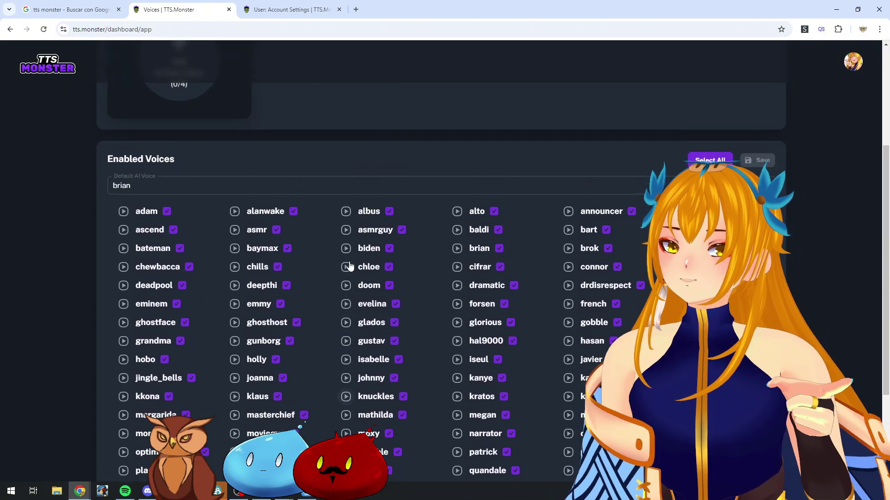
{"action": "scroll", "coordinate": [350, 266], "scroll_direction": "down", "scroll_amount": 1}
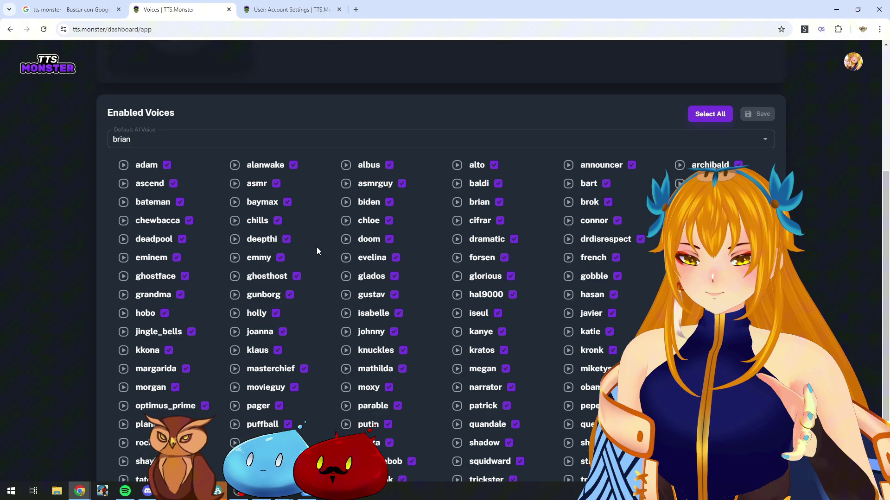
{"action": "scroll", "coordinate": [316, 251], "scroll_direction": "up", "scroll_amount": 3}
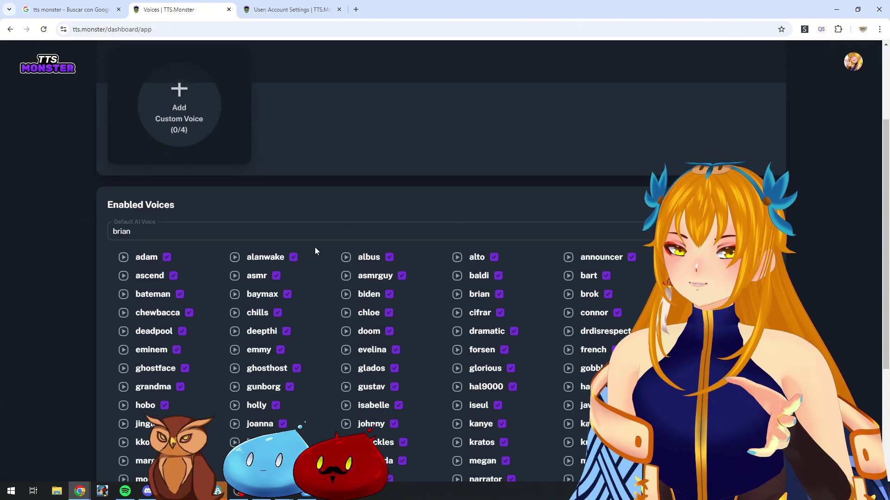
{"action": "scroll", "coordinate": [315, 250], "scroll_direction": "up", "scroll_amount": 2}
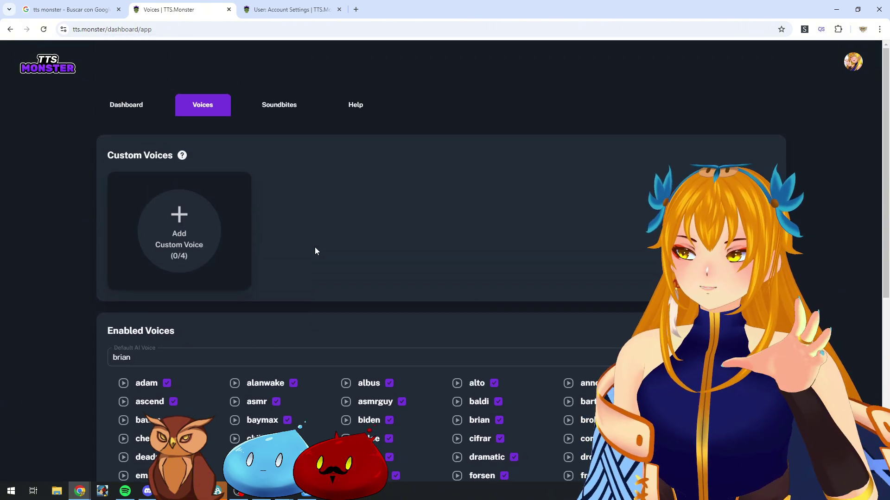
{"action": "right_click", "coordinate": [305, 115]}
{"action": "left_click", "coordinate": [281, 131]}
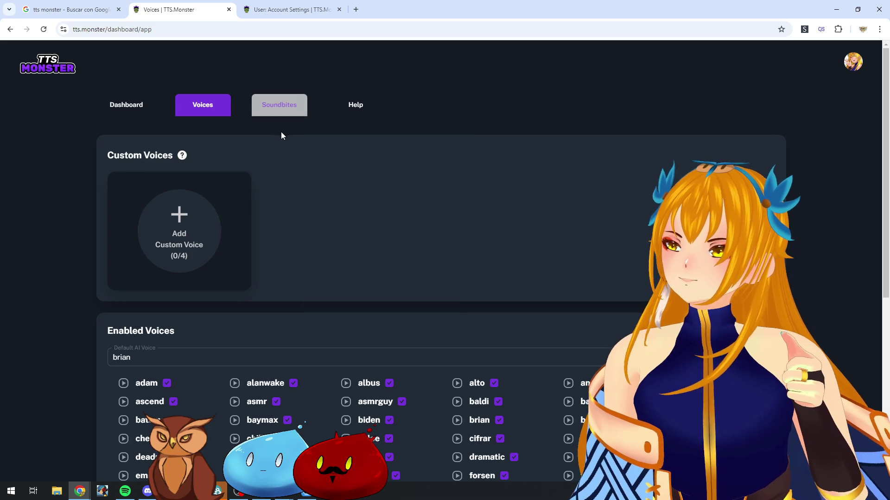
Step: Open the soundbites page and enable the "eating" sound bite
{"action": "left_click", "coordinate": [280, 105]}
{"action": "scroll", "coordinate": [310, 204], "scroll_direction": "down", "scroll_amount": 2}
{"action": "scroll", "coordinate": [309, 205], "scroll_direction": "up", "scroll_amount": 2}
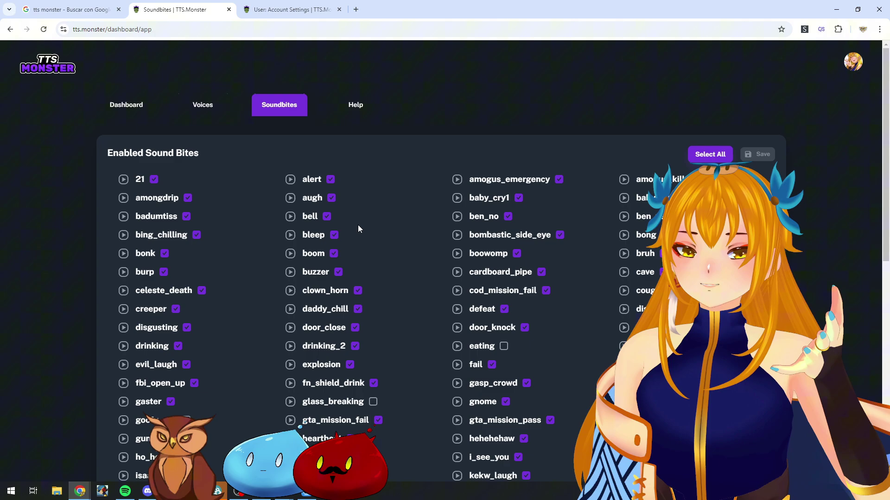
{"action": "scroll", "coordinate": [471, 249], "scroll_direction": "down", "scroll_amount": 2}
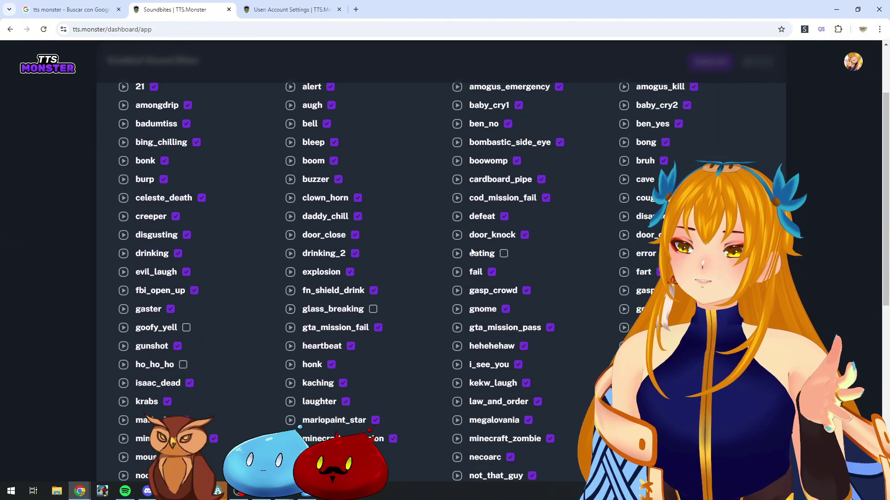
{"action": "left_click", "coordinate": [504, 254]}
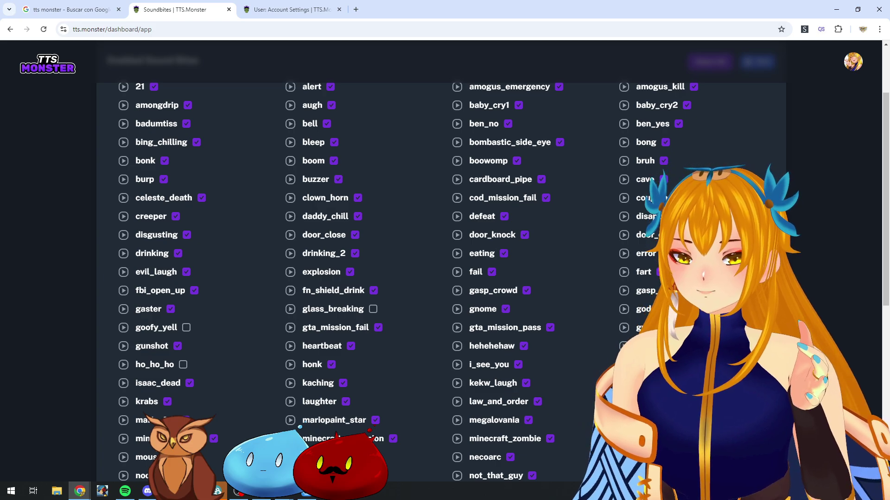
Step: Enable the remaining unchecked sound bites, including pants_unzip, peeing, wait_wait, walking, glass_breaking, goofy_yell and ho_ho_ho
{"action": "scroll", "coordinate": [242, 245], "scroll_direction": "down", "scroll_amount": 2}
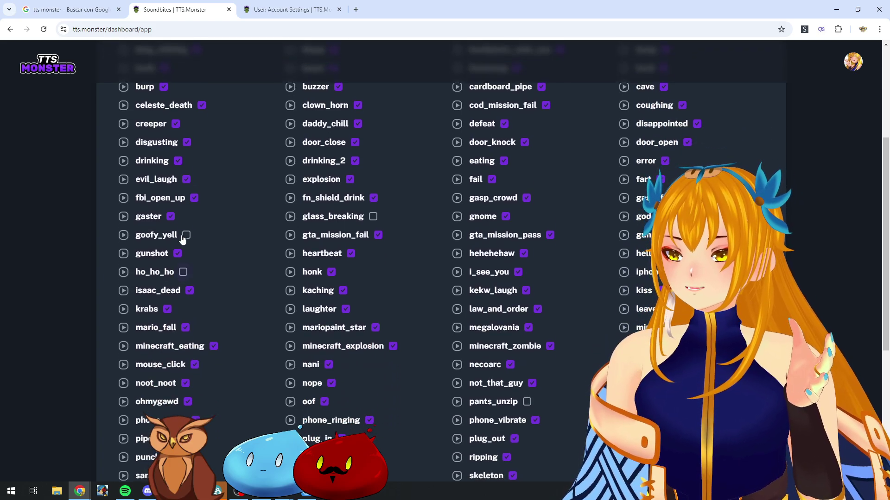
{"action": "scroll", "coordinate": [388, 260], "scroll_direction": "down", "scroll_amount": 5}
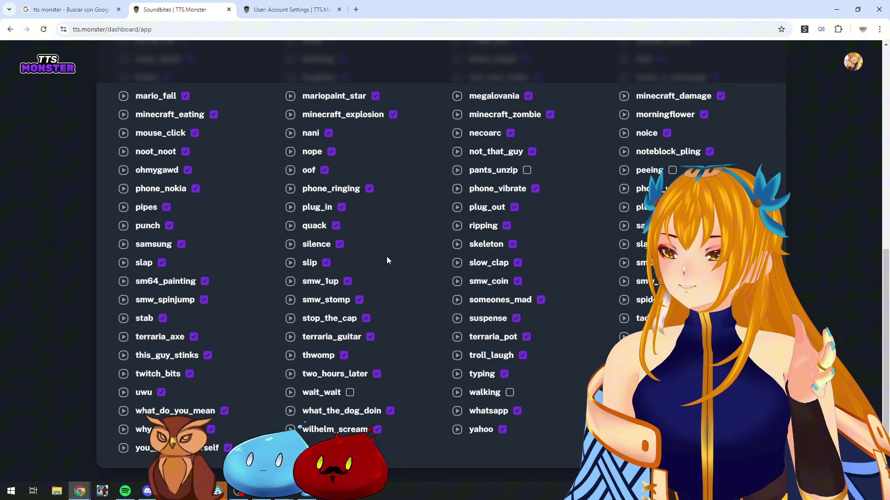
{"action": "left_click", "coordinate": [527, 170]}
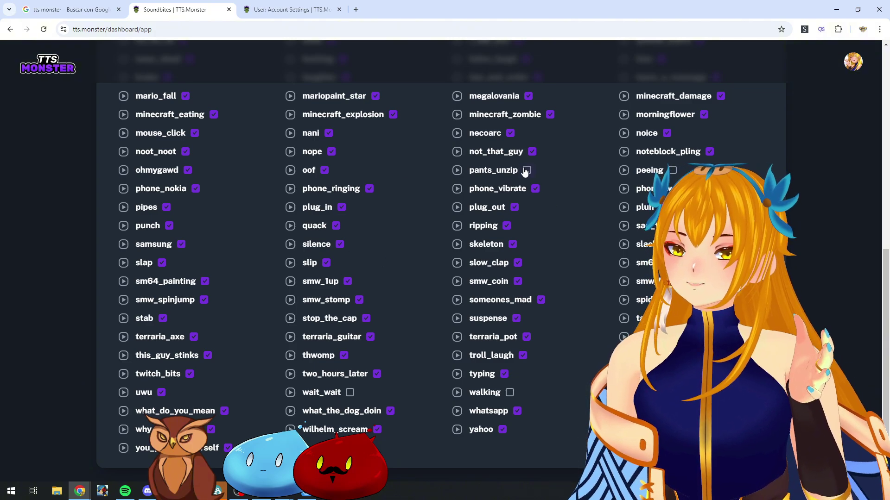
{"action": "left_click", "coordinate": [672, 170]}
{"action": "left_click", "coordinate": [350, 392]}
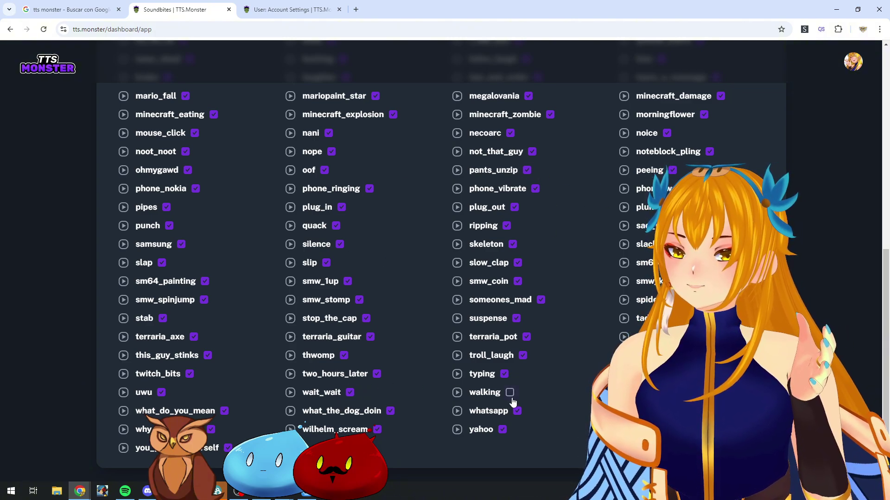
{"action": "scroll", "coordinate": [294, 356], "scroll_direction": "up", "scroll_amount": 6}
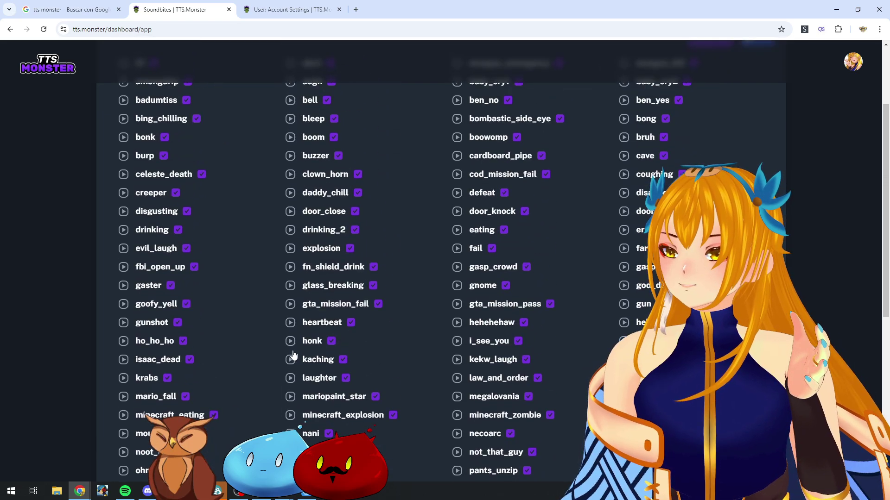
{"action": "scroll", "coordinate": [293, 354], "scroll_direction": "up", "scroll_amount": 3}
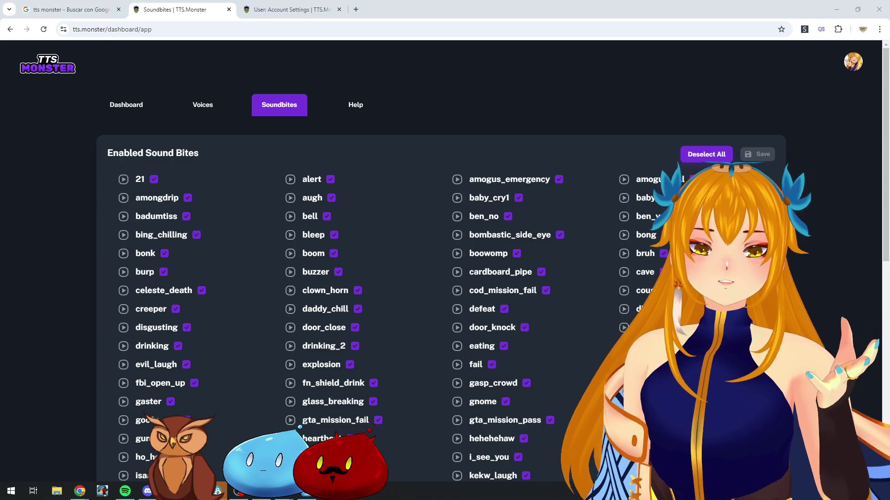
Step: Switch back to the VTS-POG window and examine the full list of voices for random redeem in the TTS Monster settings
{"action": "left_click_drag", "start_coordinate": [299, 92], "coordinate": [235, 66]}
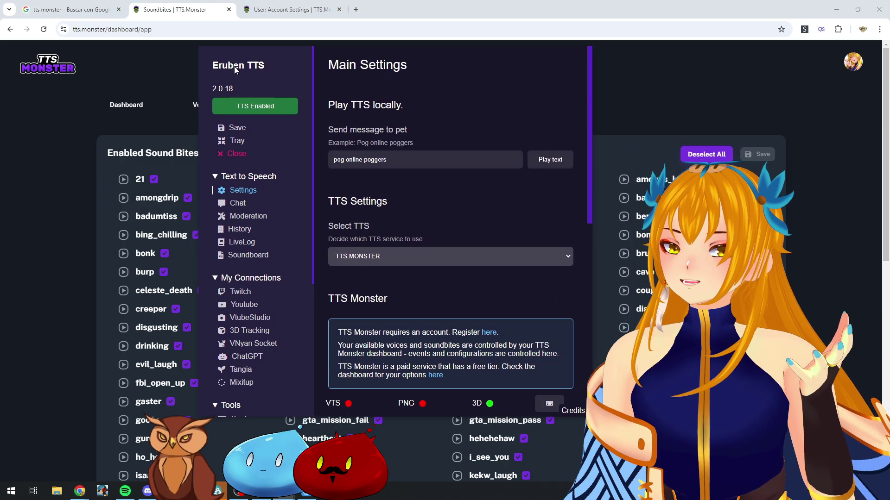
{"action": "scroll", "coordinate": [326, 288], "scroll_direction": "down", "scroll_amount": 6}
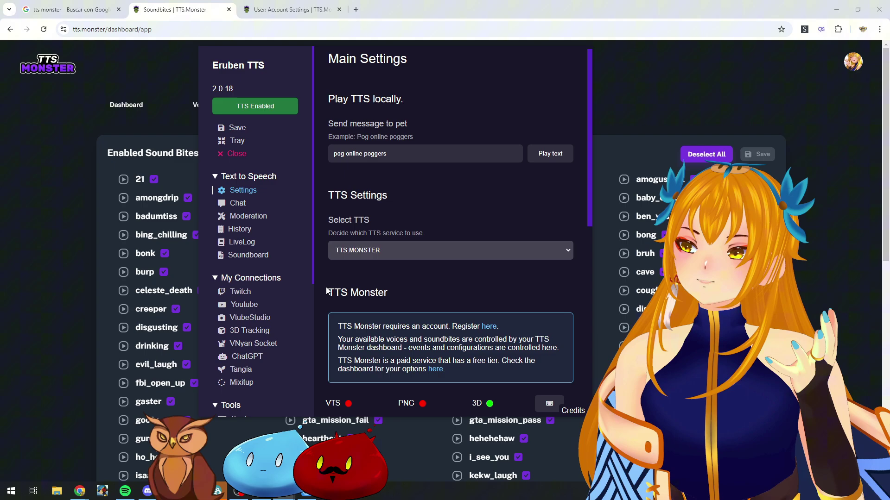
{"action": "scroll", "coordinate": [326, 287], "scroll_direction": "down", "scroll_amount": 3}
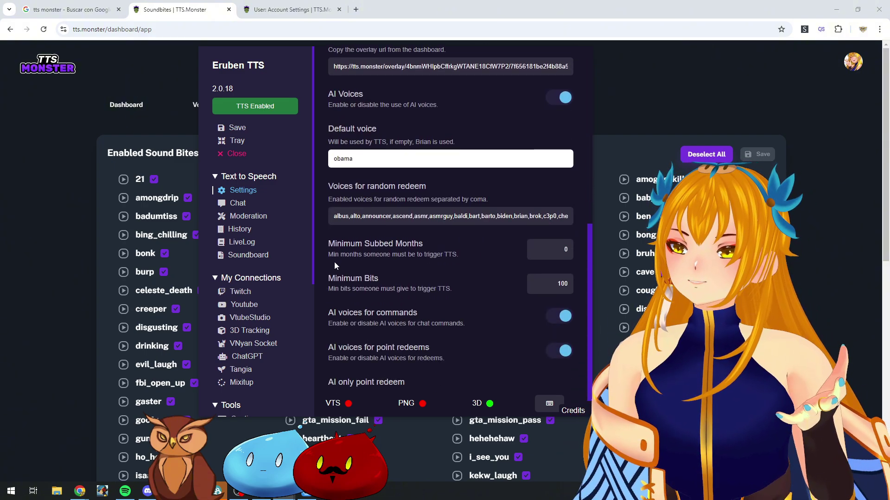
{"action": "double_click", "coordinate": [356, 184]}
{"action": "left_click_drag", "start_coordinate": [342, 183], "coordinate": [526, 183]}
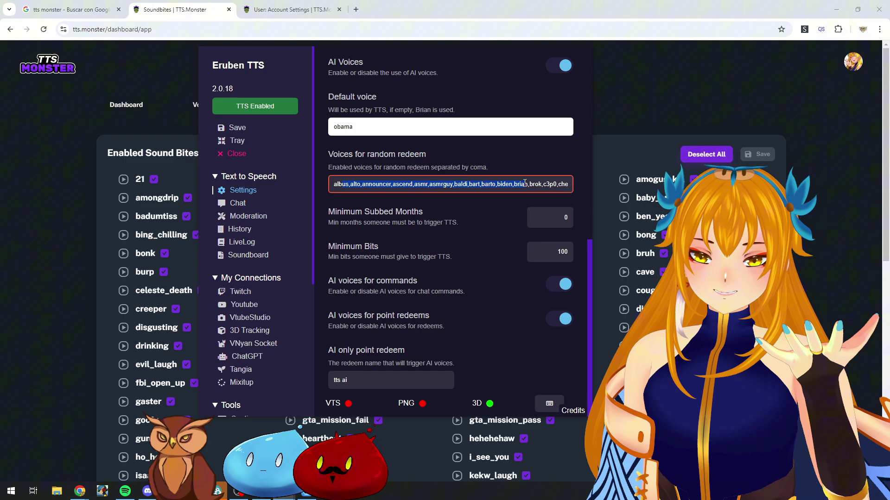
{"action": "left_click_drag", "start_coordinate": [523, 183], "coordinate": [533, 182]}
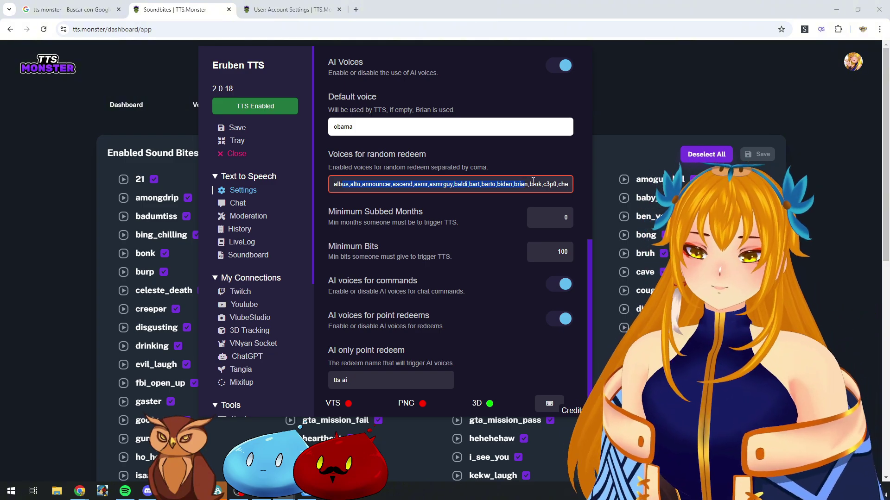
{"action": "left_click", "coordinate": [463, 199]}
{"action": "left_click_drag", "start_coordinate": [464, 184], "coordinate": [590, 185]}
{"action": "left_click", "coordinate": [503, 184]}
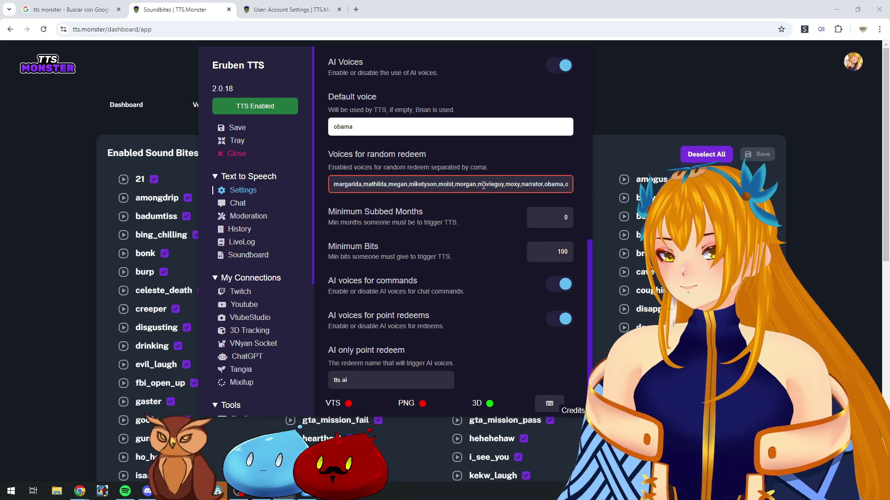
{"action": "key", "text": "ctrl+a"}
{"action": "left_click", "coordinate": [460, 201]}
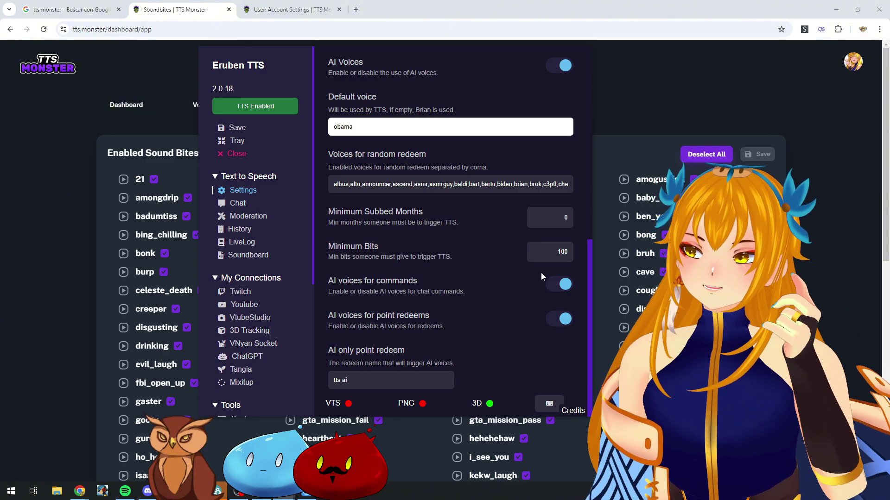
Step: Review the minimum bits, AI voices for point redeems and AI only point redeem settings
{"action": "left_click", "coordinate": [558, 257]}
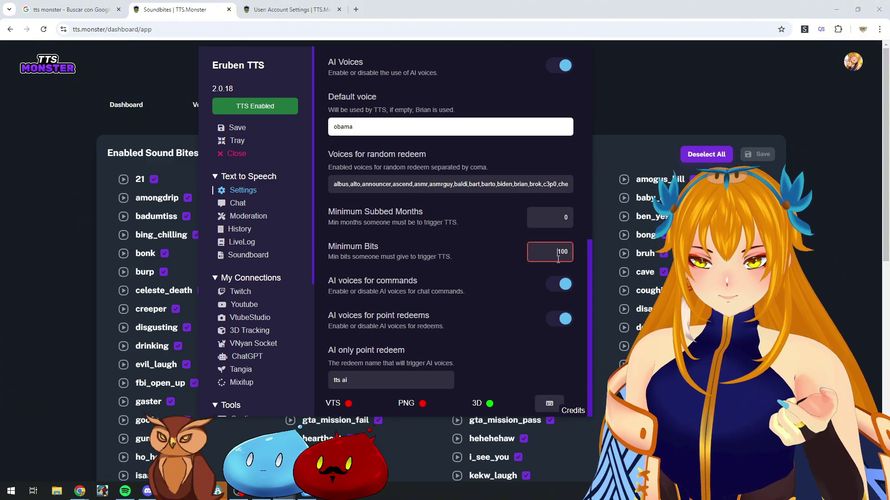
{"action": "left_click", "coordinate": [472, 255]}
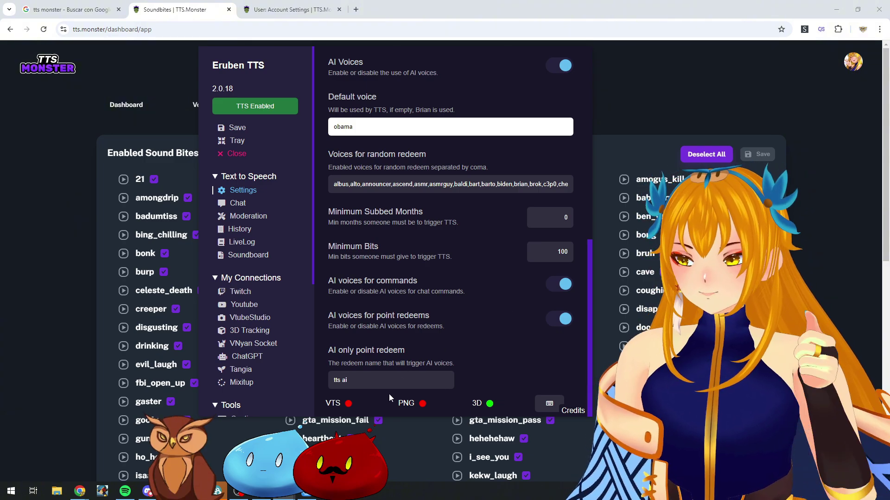
{"action": "left_click", "coordinate": [393, 383]}
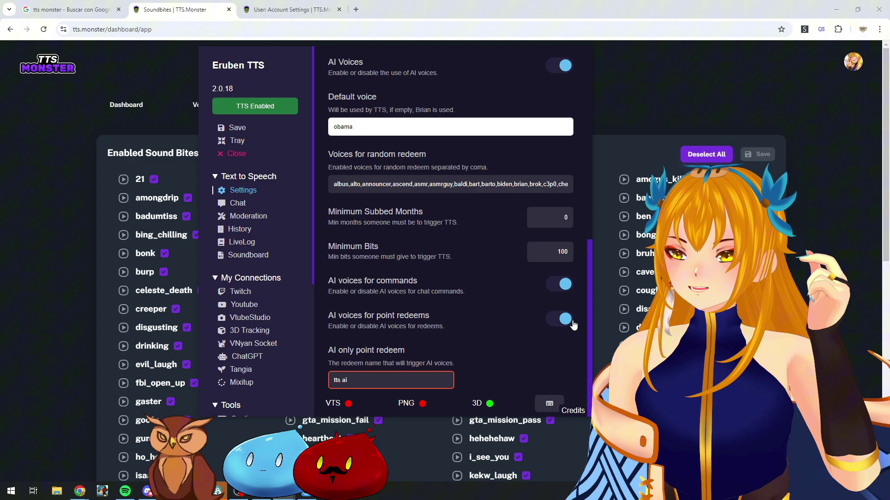
{"action": "left_click", "coordinate": [556, 321]}
{"action": "left_click", "coordinate": [553, 363]}
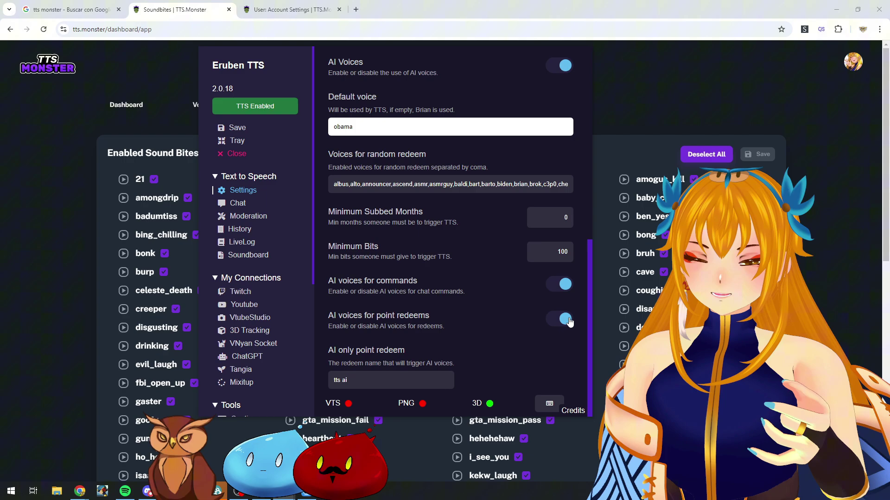
{"action": "left_click", "coordinate": [359, 384]}
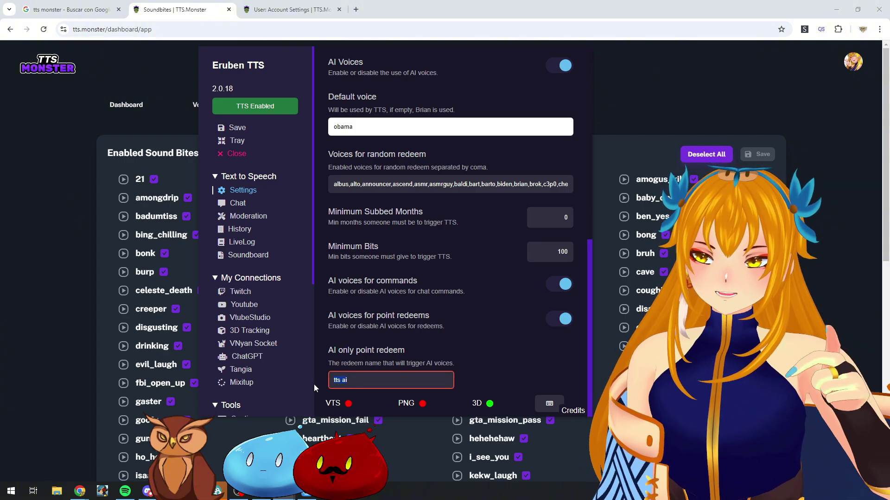
{"action": "left_click", "coordinate": [378, 357]}
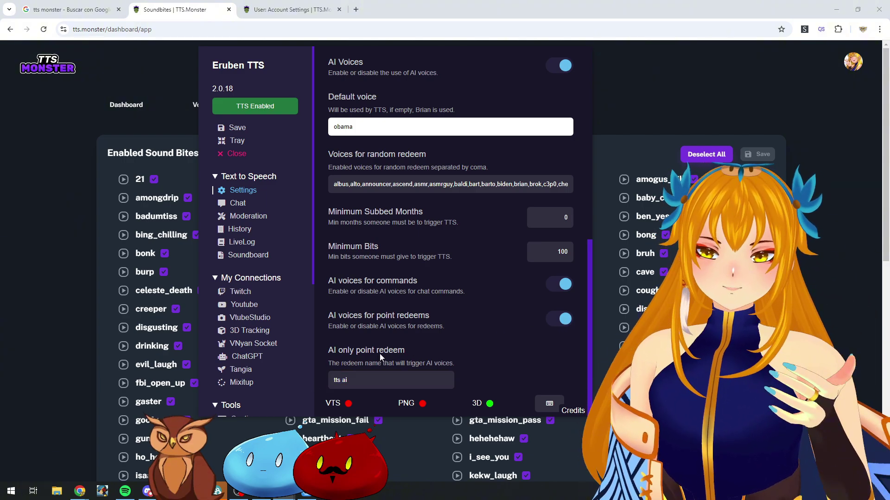